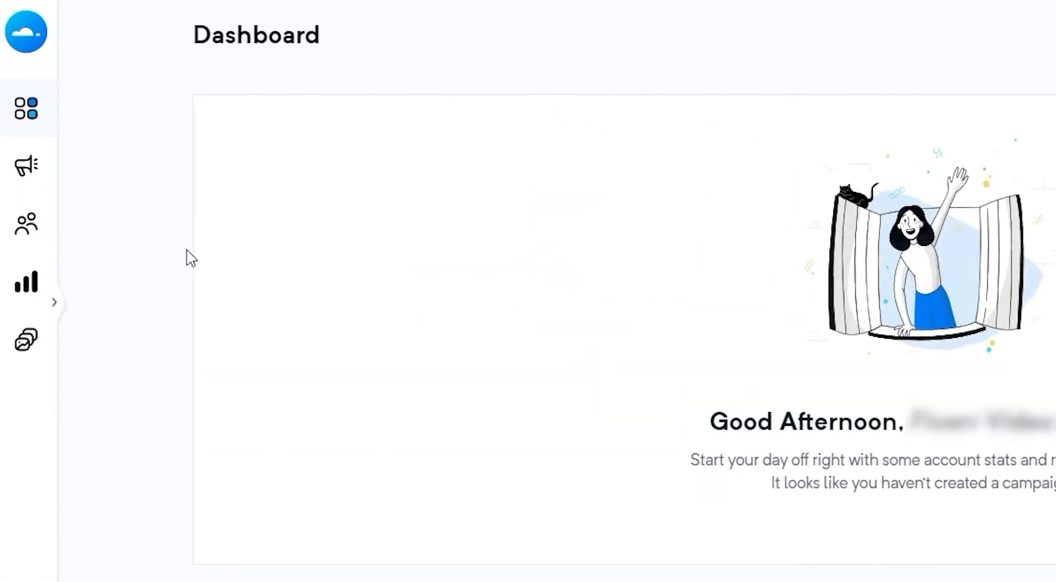
# Step: Go to Audience > Lists and start a new contact list
pyautogui.moveTo(40, 142)
pyautogui.click(88, 136)
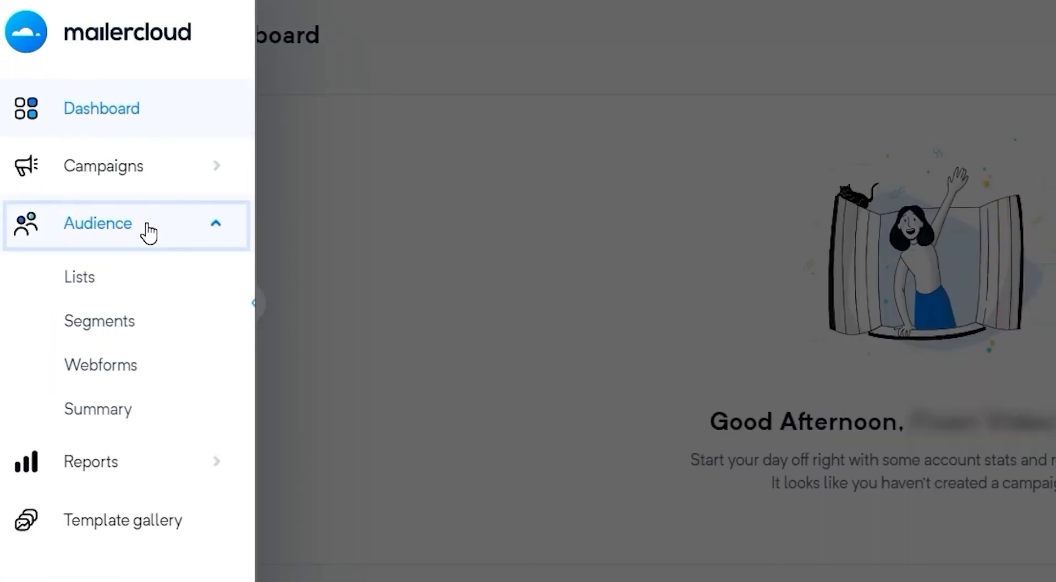
pyautogui.click(153, 295)
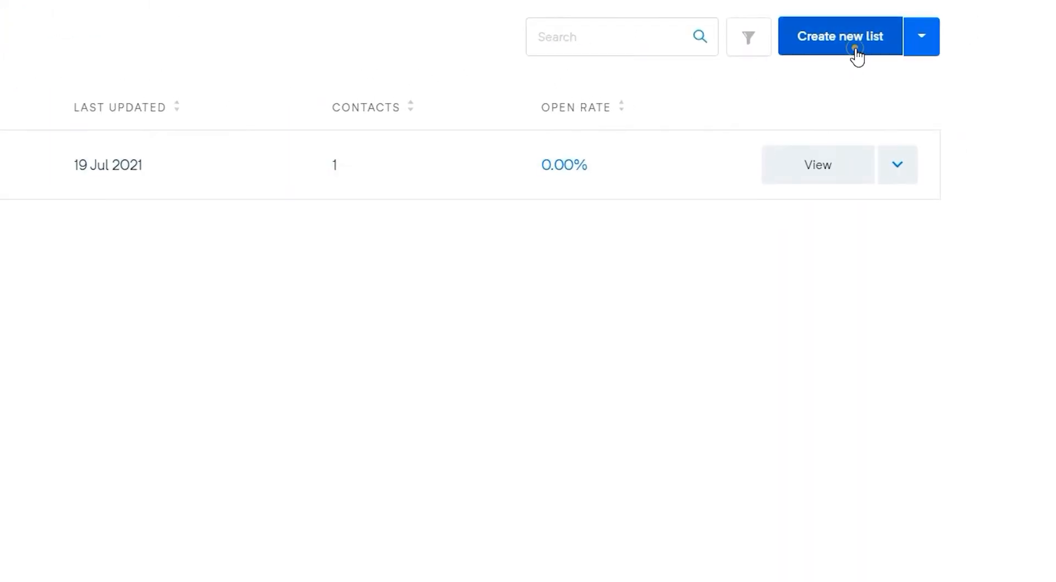
pyautogui.click(856, 48)
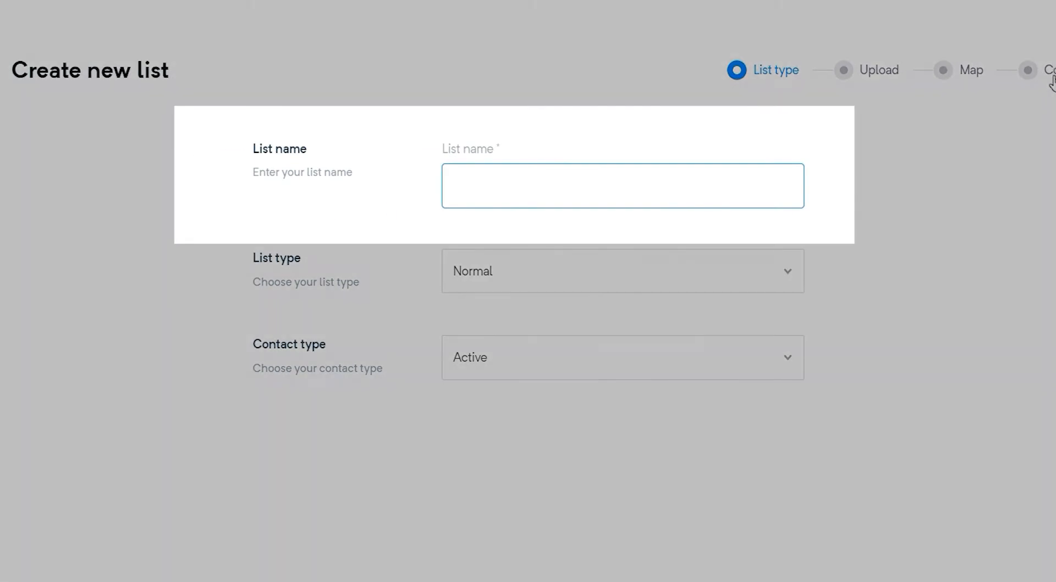
# Step: Name the list Demo, with list type Normal and contact type Active
pyautogui.write('Demo')
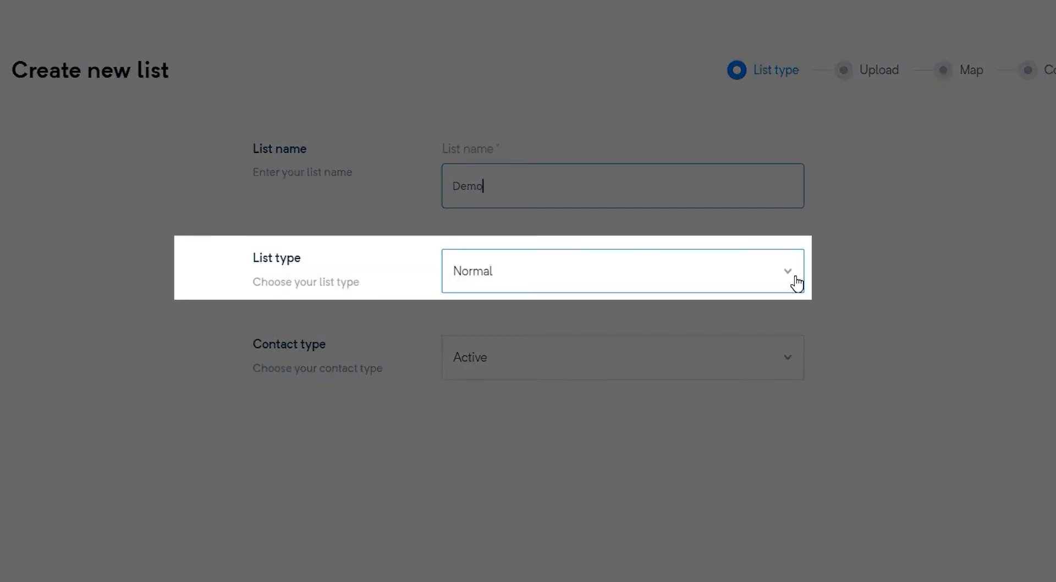
pyautogui.click(797, 283)
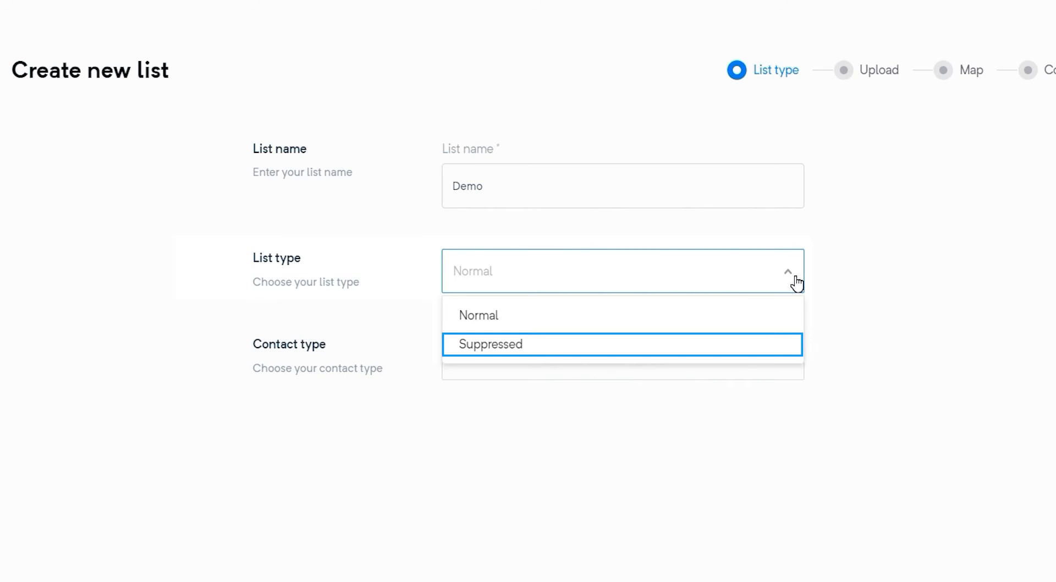
pyautogui.click(510, 316)
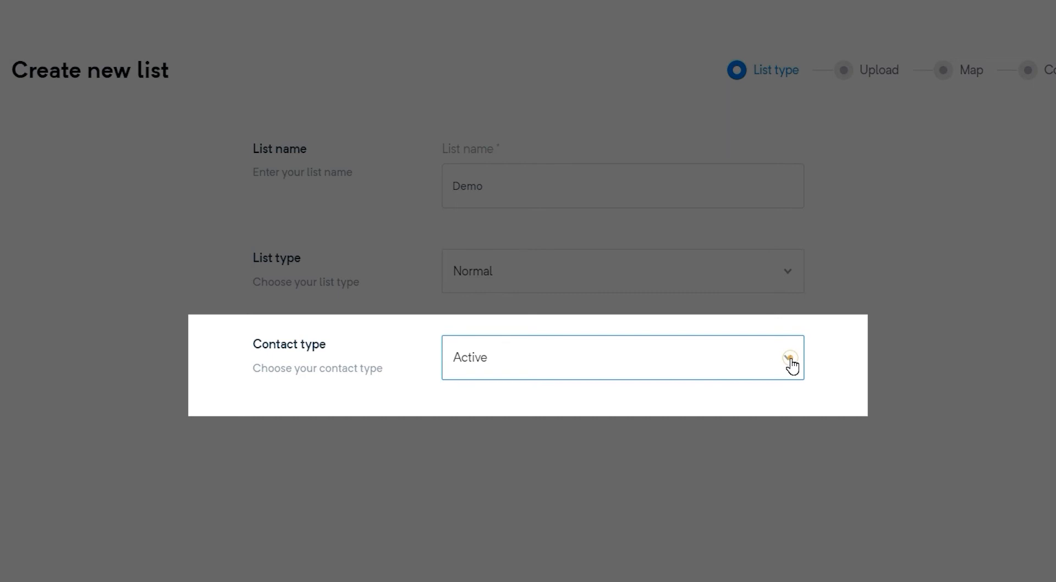
pyautogui.click(790, 359)
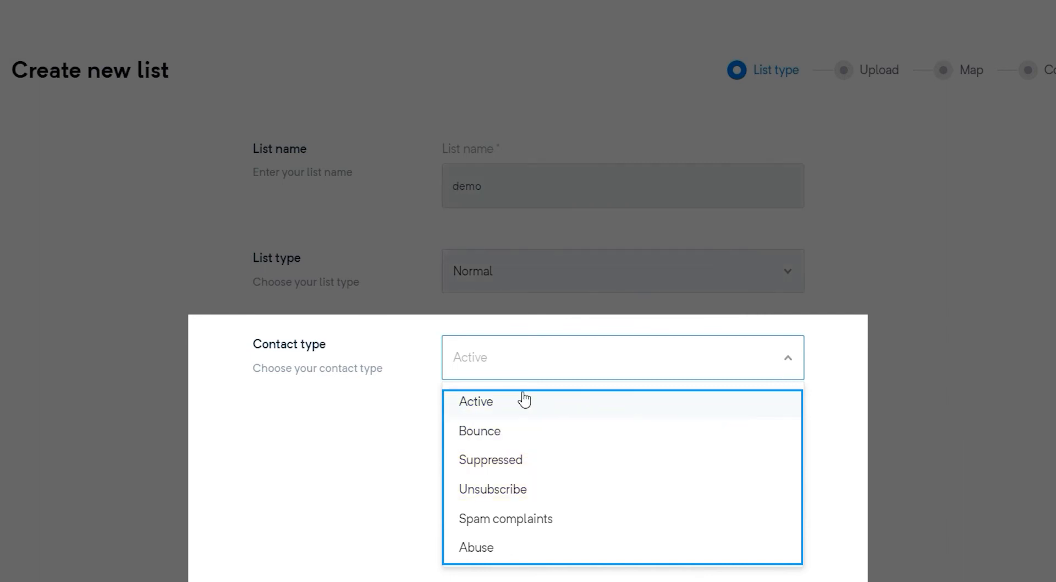
pyautogui.click(487, 402)
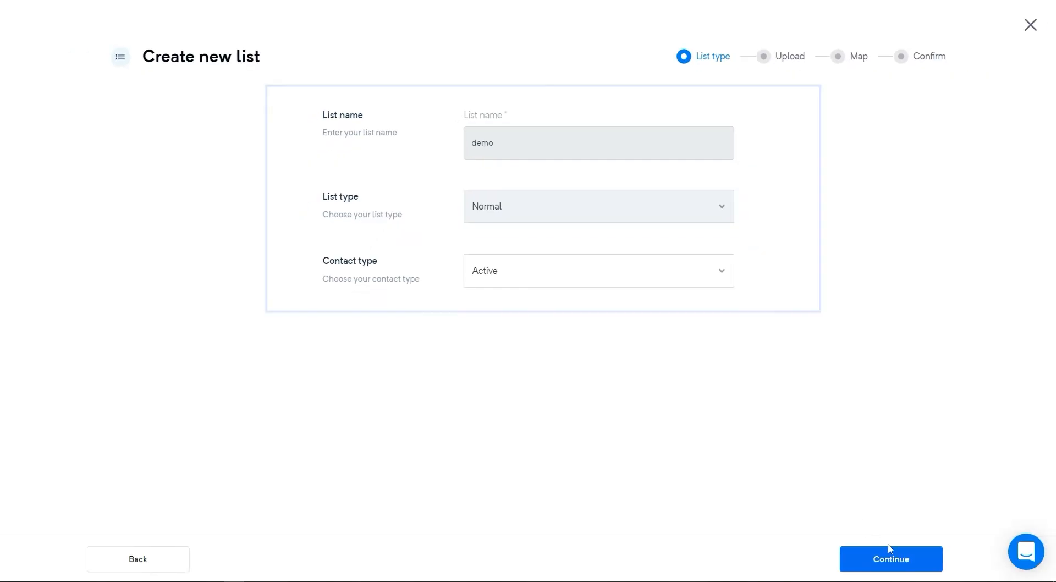
# Step: Continue to the import step and choose File from computer as the import method
pyautogui.click(823, 568)
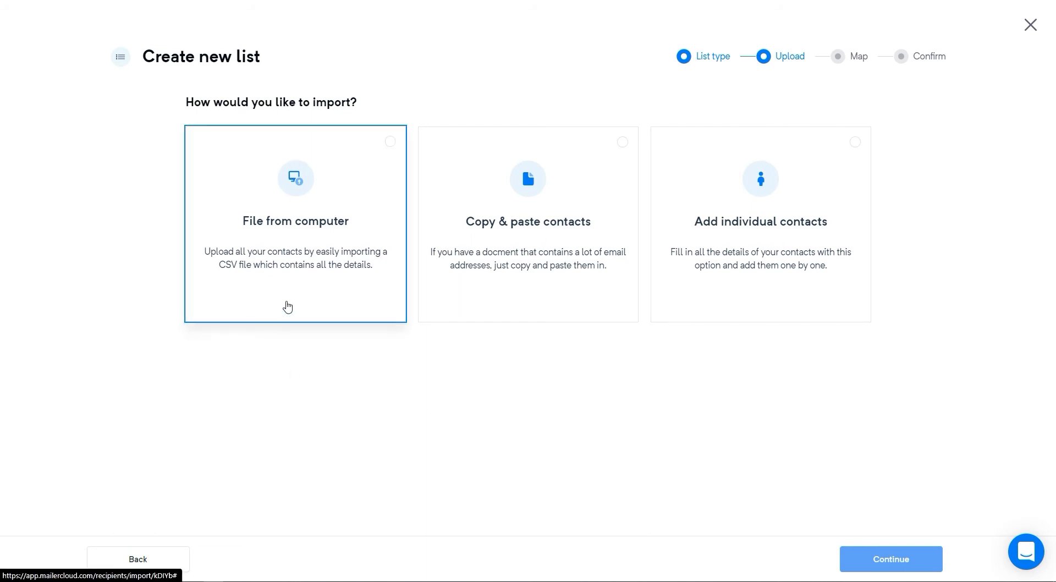
pyautogui.click(287, 306)
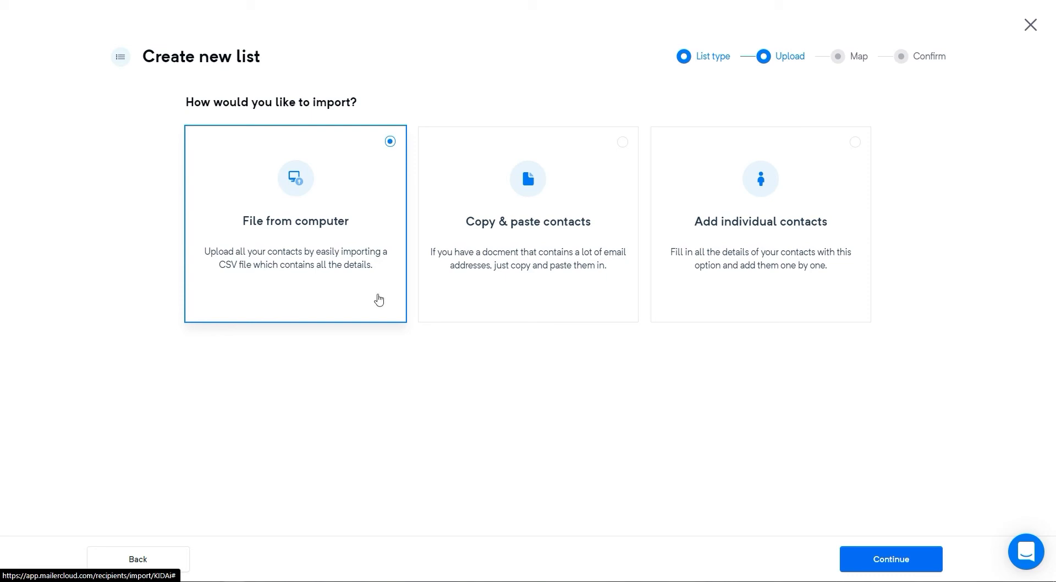
# Step: Download the sample CSV and upload contacts-sample from Downloads as the list's contact file
pyautogui.click(921, 559)
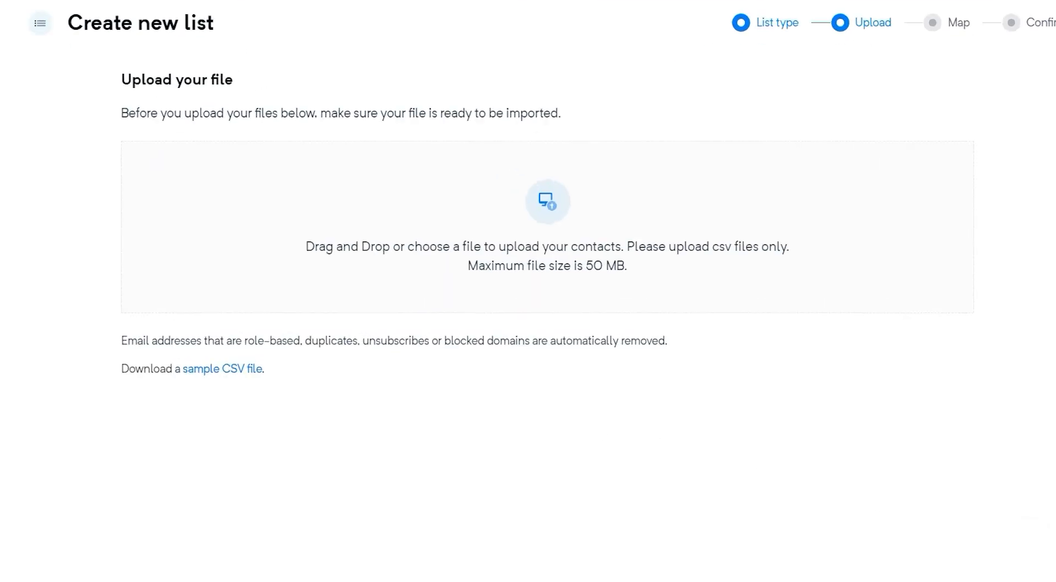
pyautogui.click(255, 369)
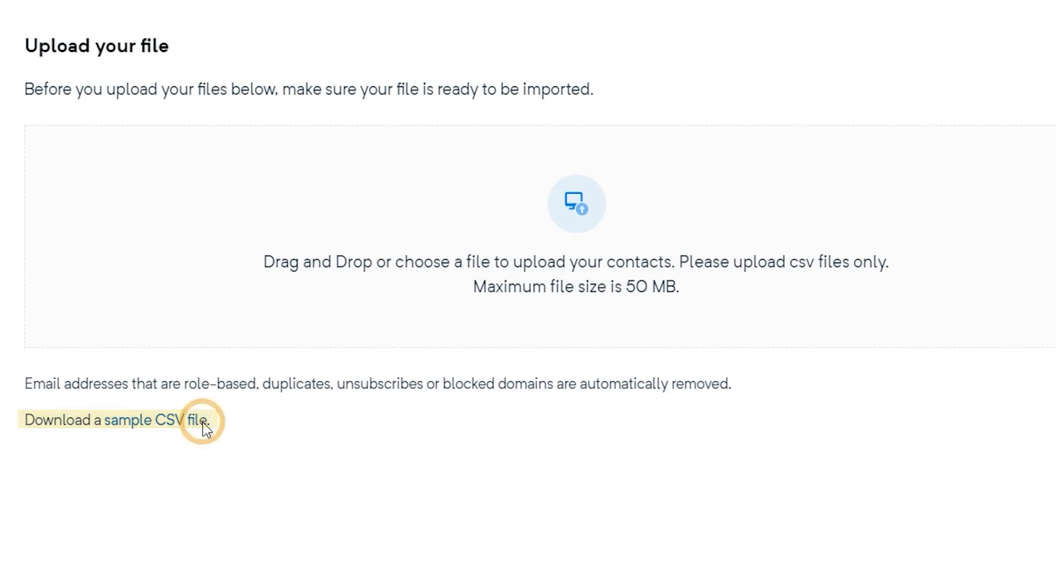
pyautogui.click(593, 429)
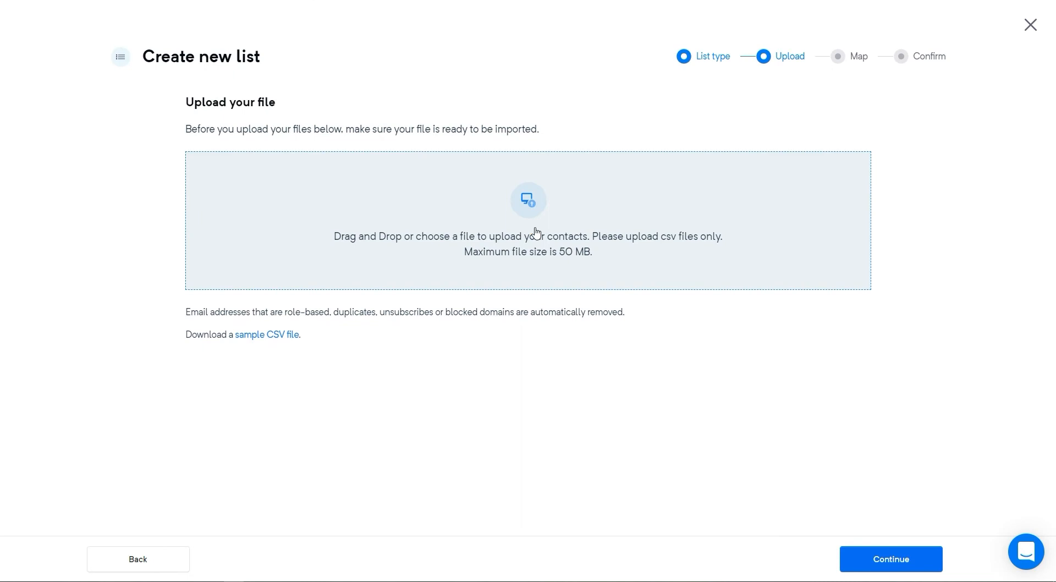
pyautogui.click(534, 230)
pyautogui.click(305, 137)
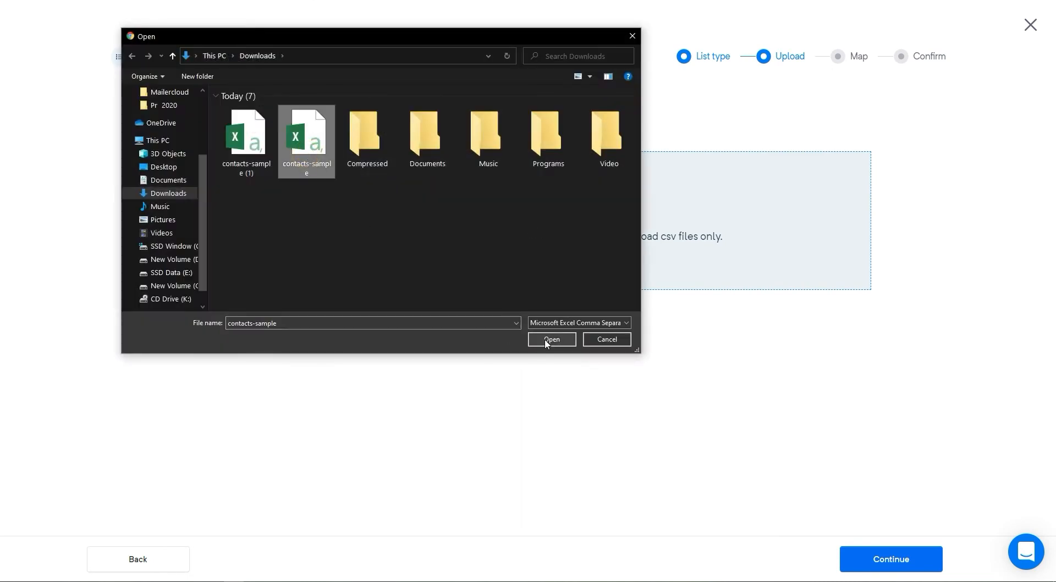
pyautogui.click(544, 341)
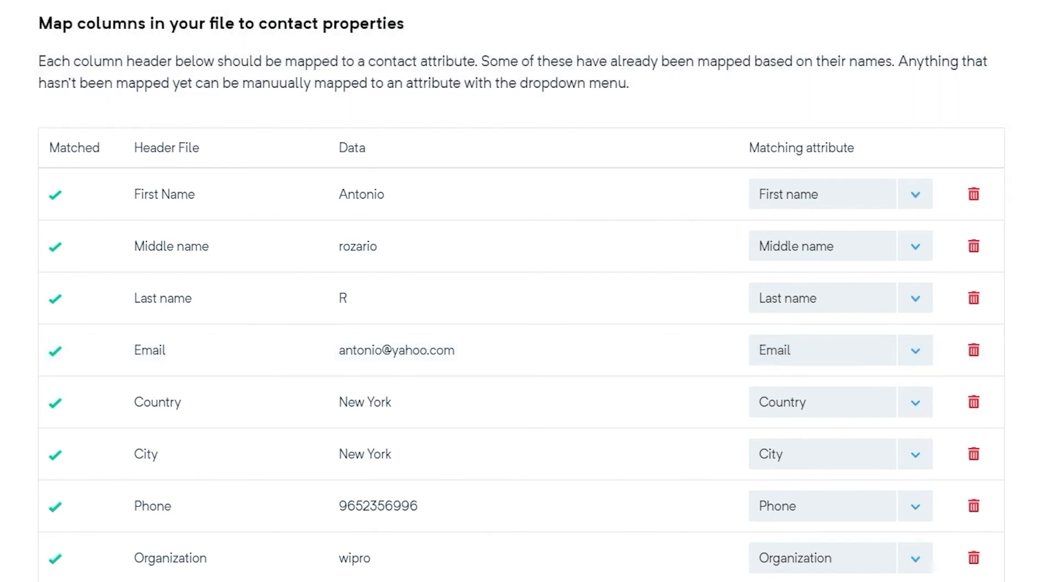
# Step: Map the Date Of Birth column to a new Date-type 'date of birth' field, then import the CSV
pyautogui.scroll(-9, 522, 352)
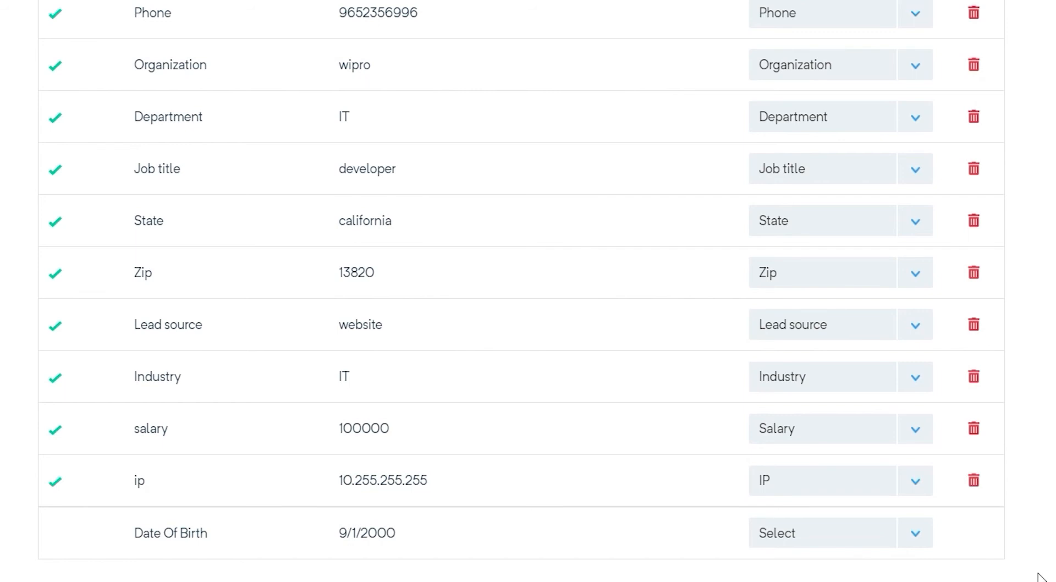
pyautogui.scroll(-2, 876, 502)
pyautogui.click(823, 462)
pyautogui.write('date')
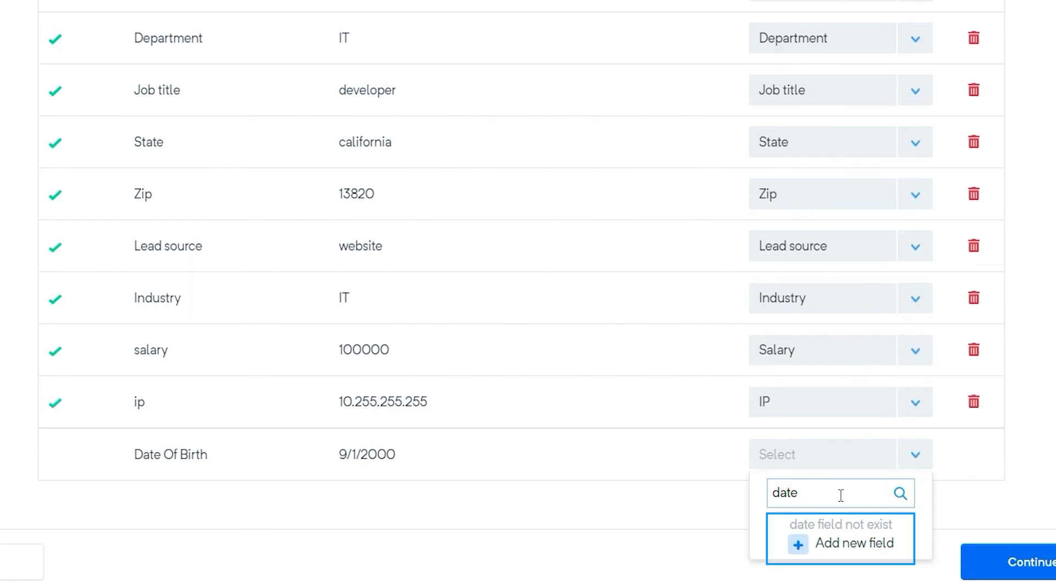
pyautogui.click(797, 544)
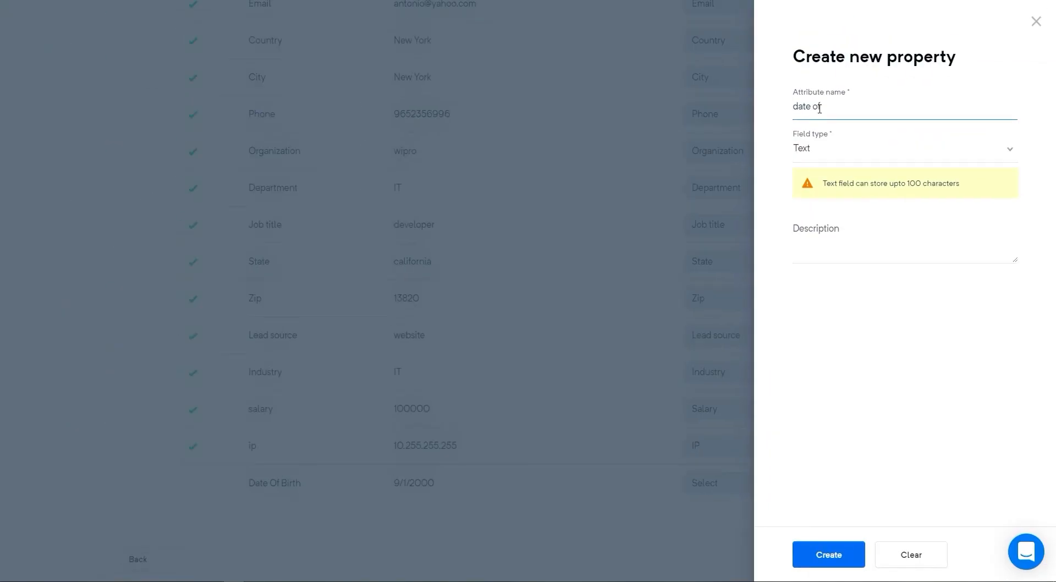
pyautogui.write('of birth')
pyautogui.click(840, 159)
pyautogui.click(837, 272)
pyautogui.click(849, 554)
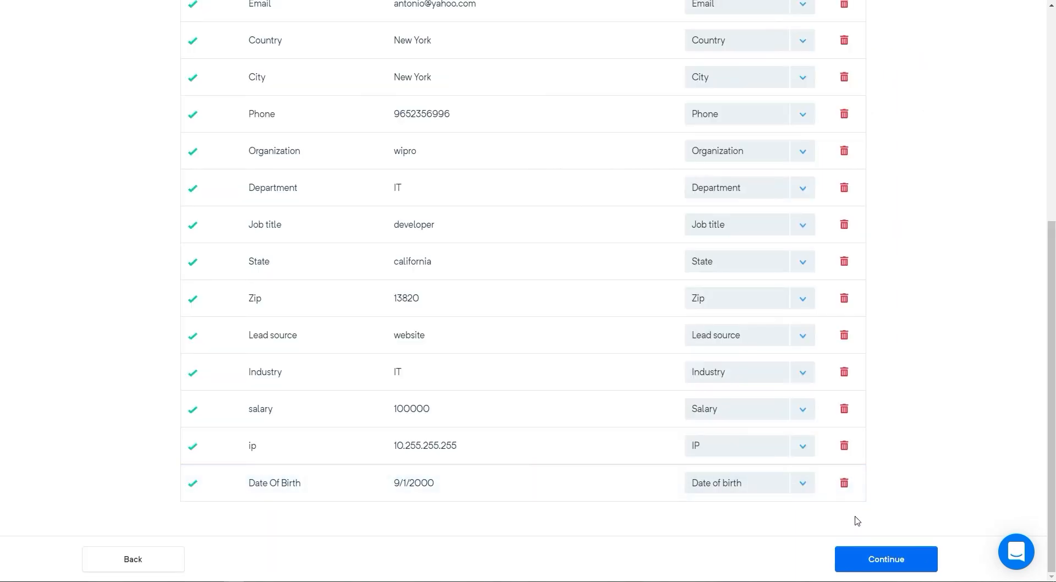
pyautogui.click(932, 560)
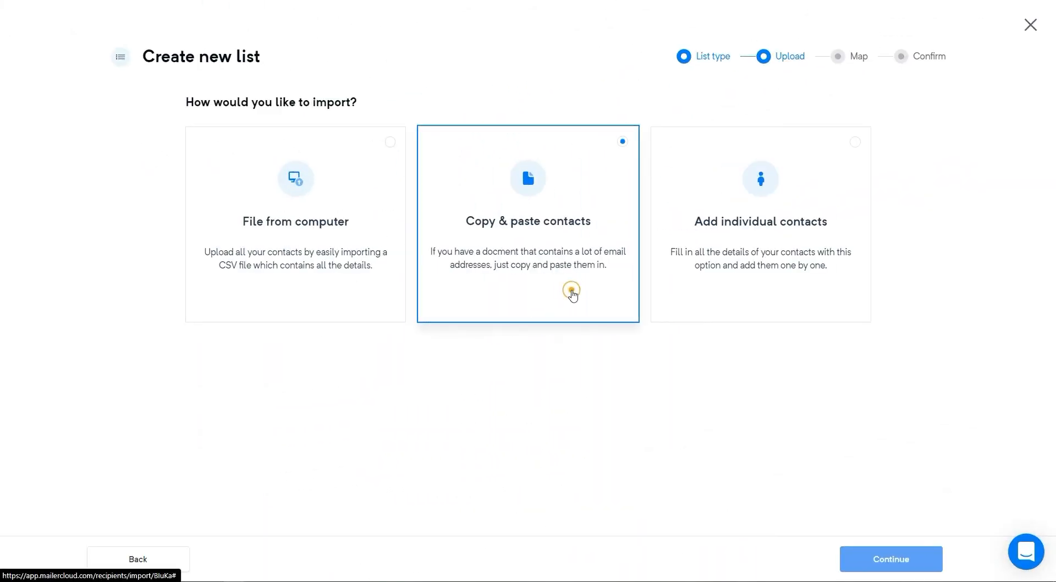
# Step: Choose Copy & paste contacts and paste the four contact lines from the Word document
pyautogui.click(573, 296)
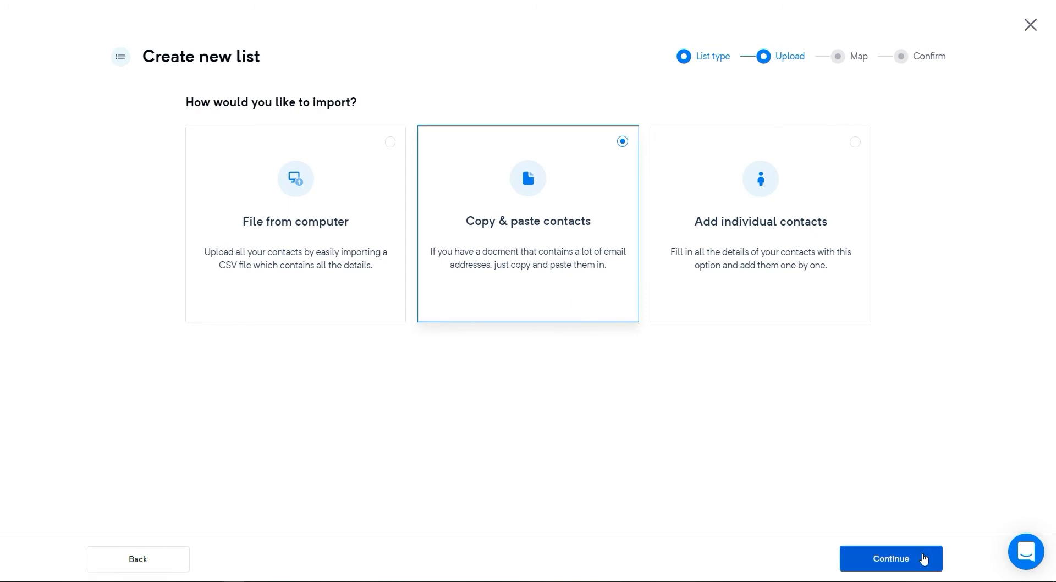
pyautogui.click(924, 559)
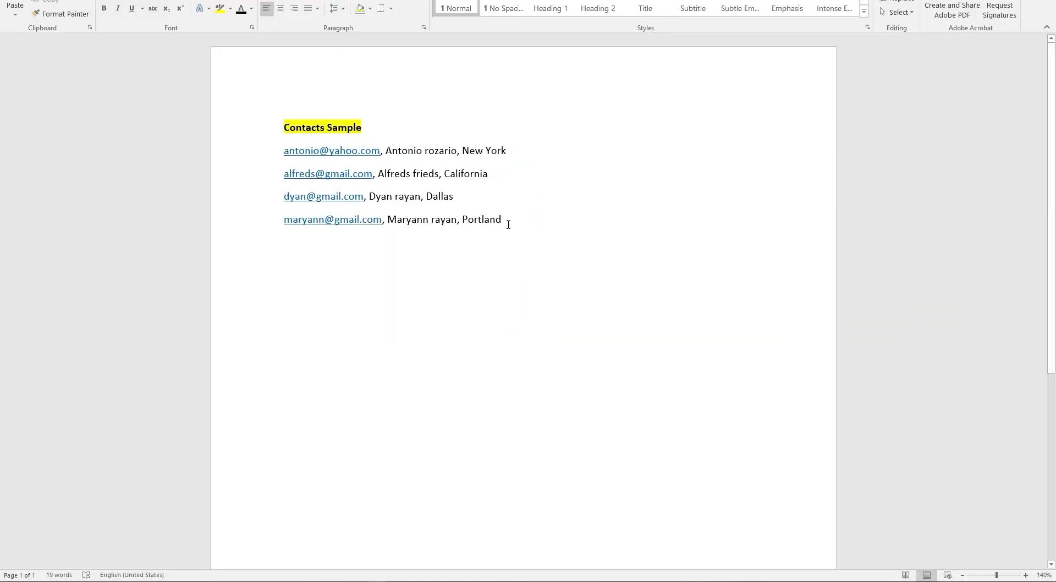
pyautogui.moveTo(508, 224); pyautogui.dragTo(287, 158)
pyautogui.hotkey('ctrl', 'c')
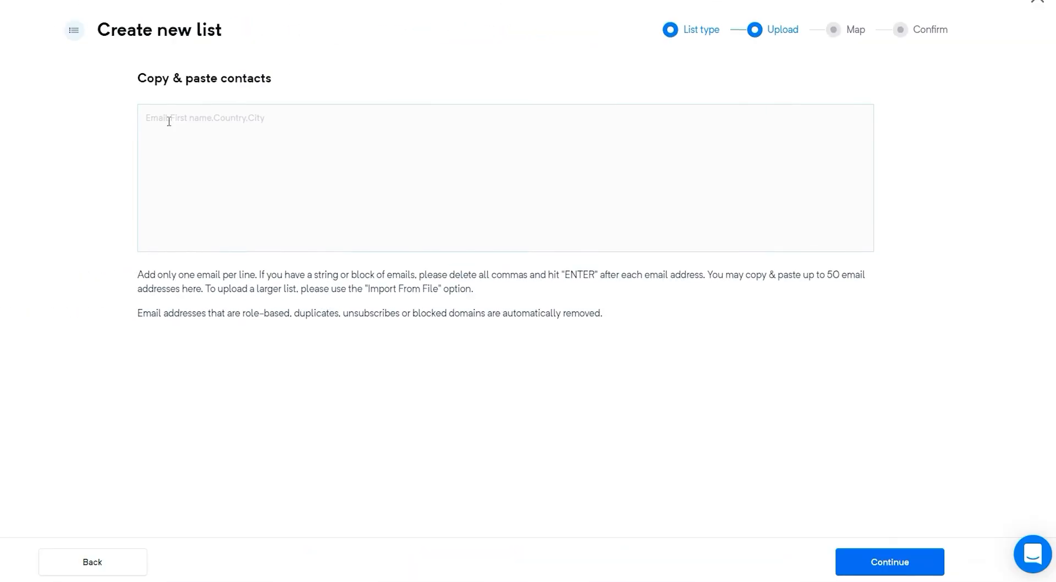
pyautogui.click(165, 114)
pyautogui.hotkey('ctrl', 'v')
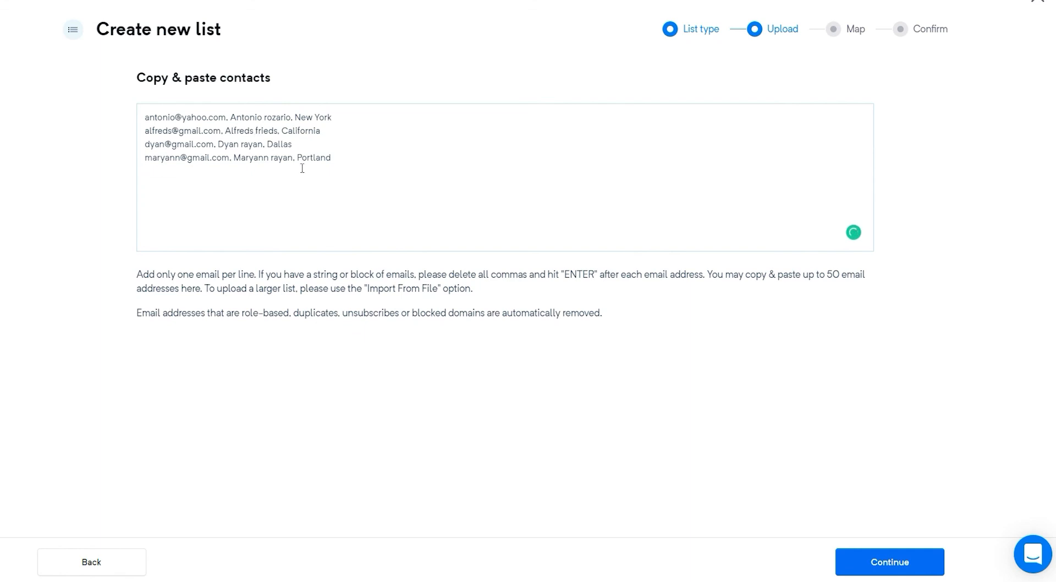
# Step: Import the pasted contacts with the Email, First name and Country mapping, then pick Add individual contacts
pyautogui.click(929, 561)
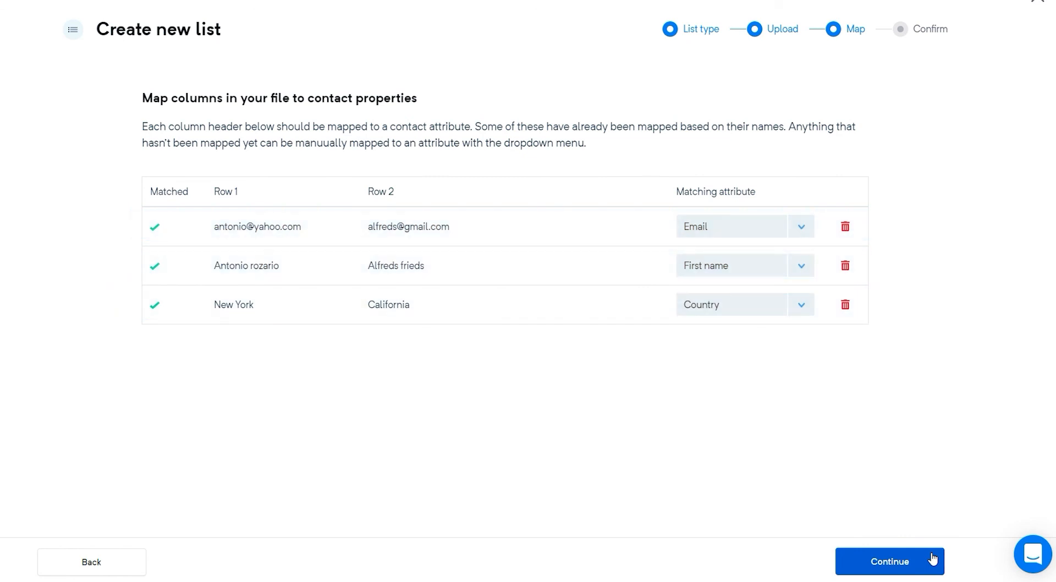
pyautogui.click(932, 559)
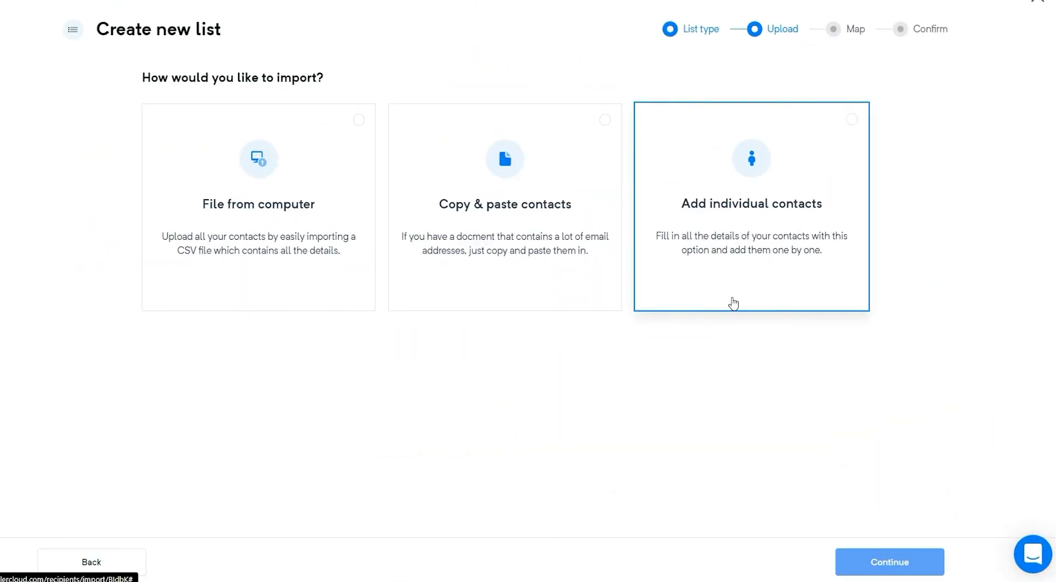
pyautogui.click(733, 303)
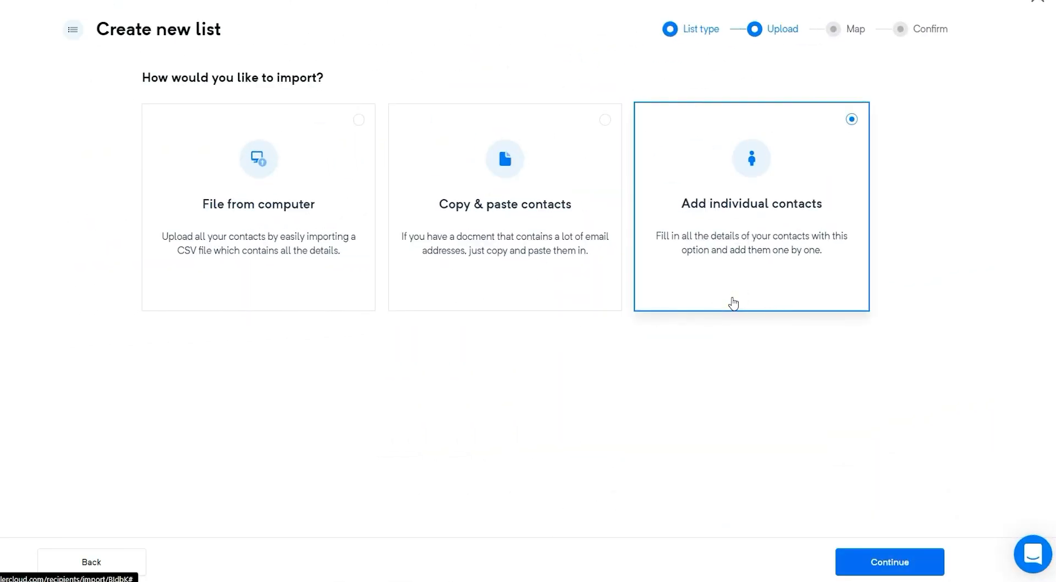
# Step: Fill in the subscriber's e-mail, first name, last name and phone number, and set country to Canada
pyautogui.click(930, 561)
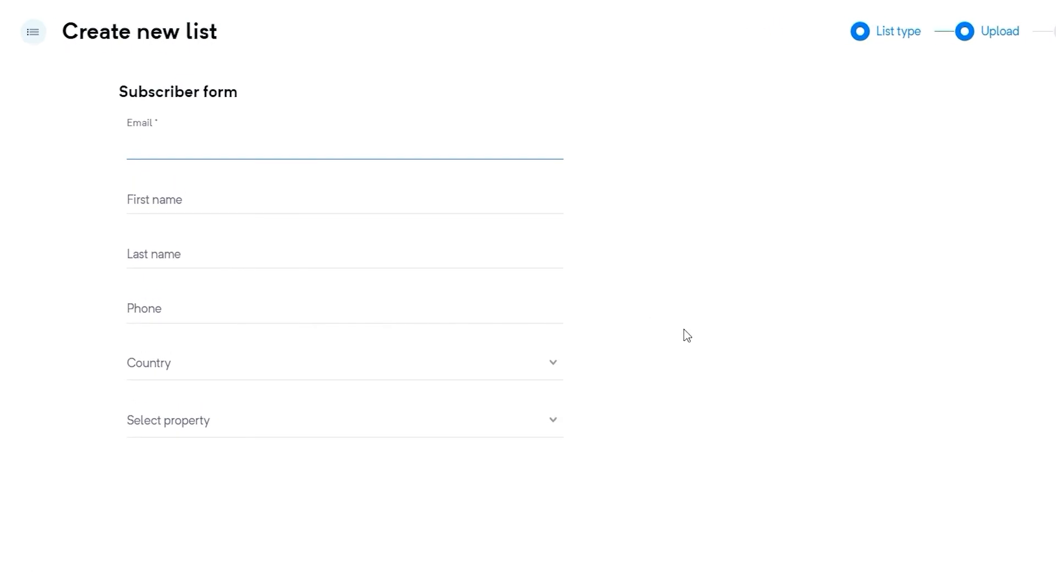
pyautogui.hotkey('ctrl', 'v')
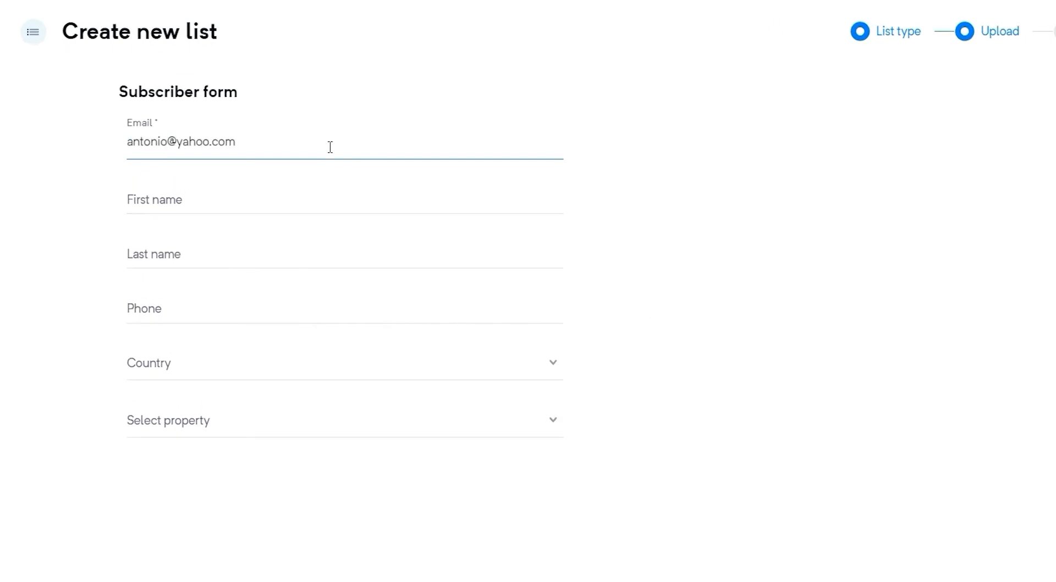
pyautogui.click(332, 188)
pyautogui.click(317, 254)
pyautogui.click(319, 313)
pyautogui.hotkey('ctrl', 'v')
pyautogui.click(517, 365)
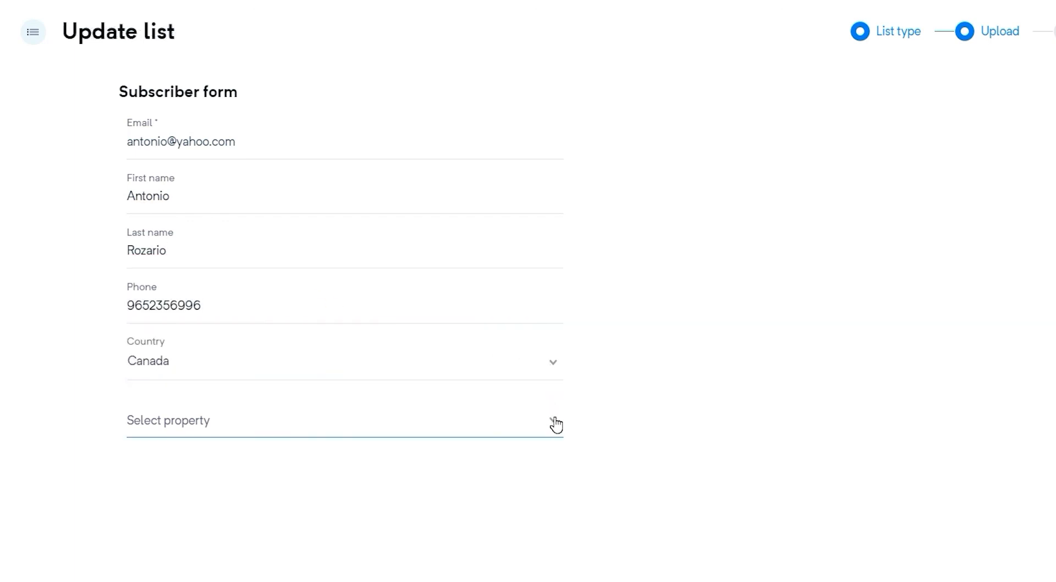
# Step: Add a new Status property set to Active, then submit the subscriber
pyautogui.click(555, 423)
pyautogui.write('status')
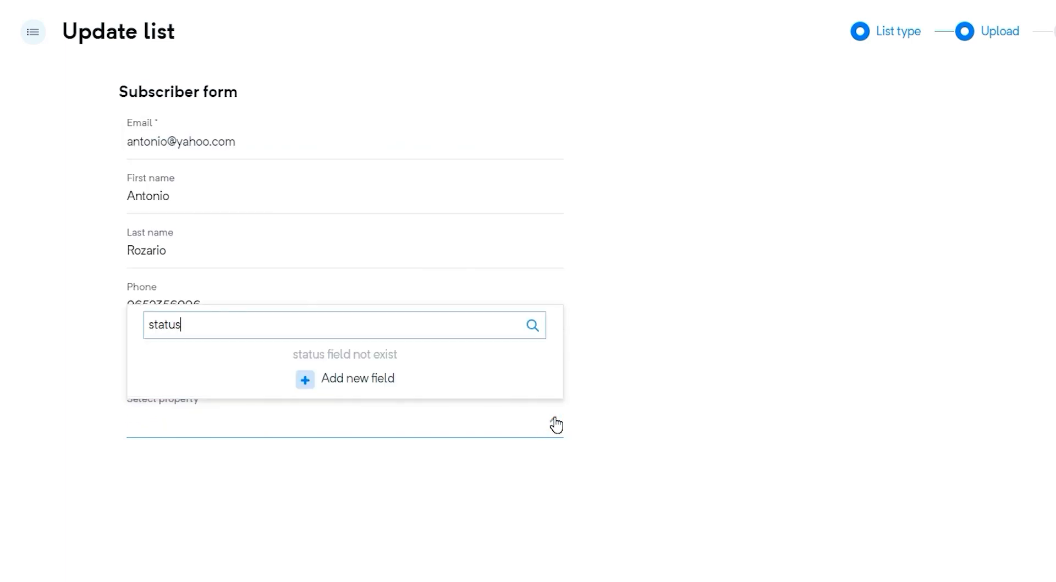
pyautogui.click(306, 379)
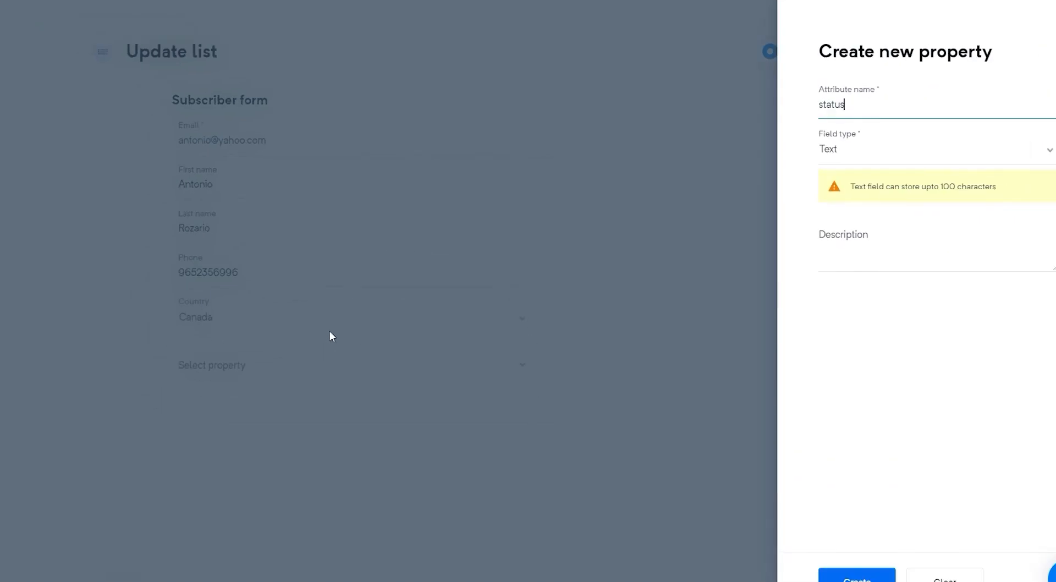
pyautogui.click(874, 577)
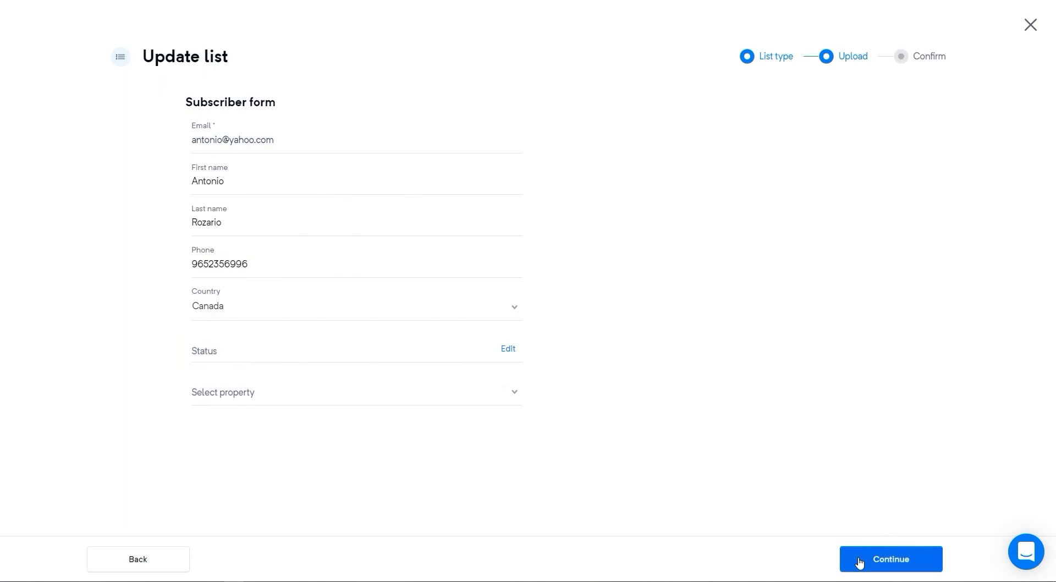
pyautogui.click(448, 354)
pyautogui.write('Active')
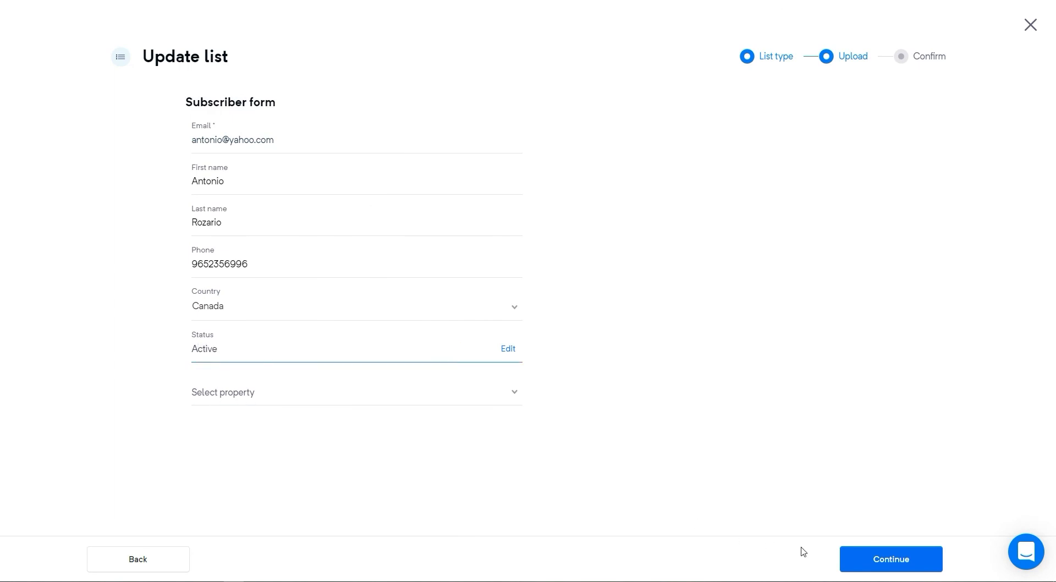
pyautogui.click(867, 561)
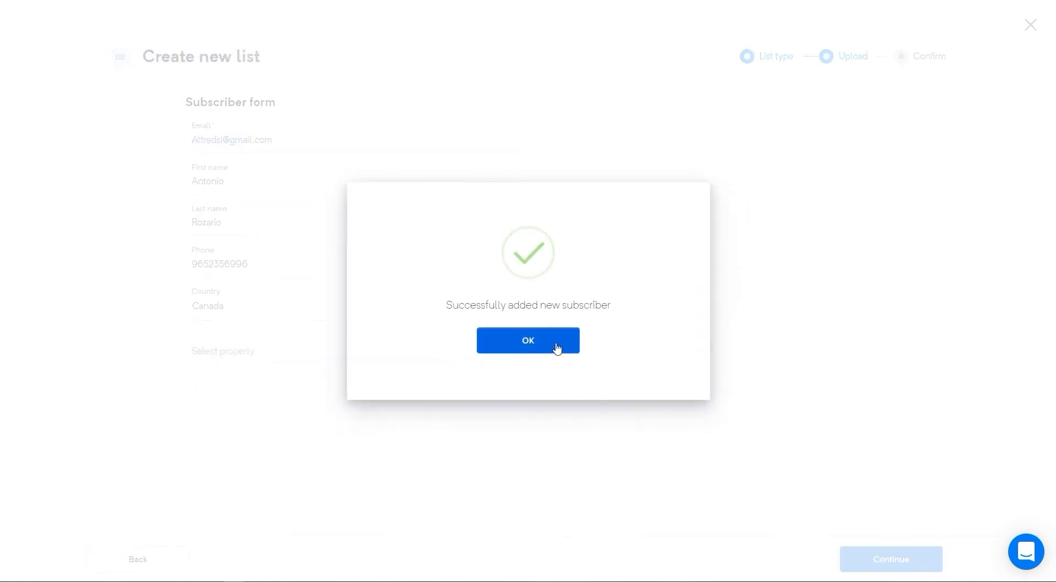
pyautogui.click(555, 342)
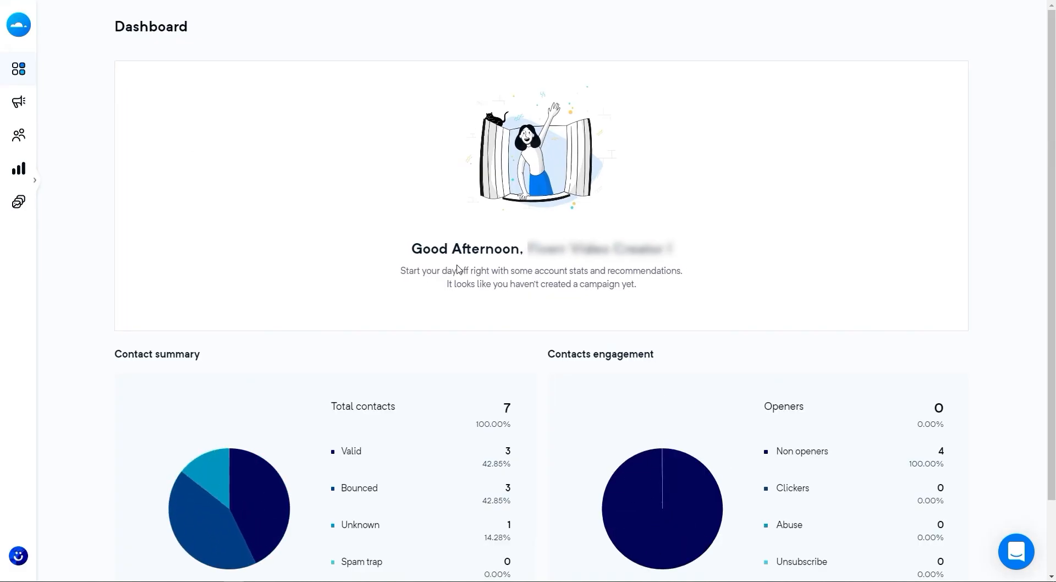